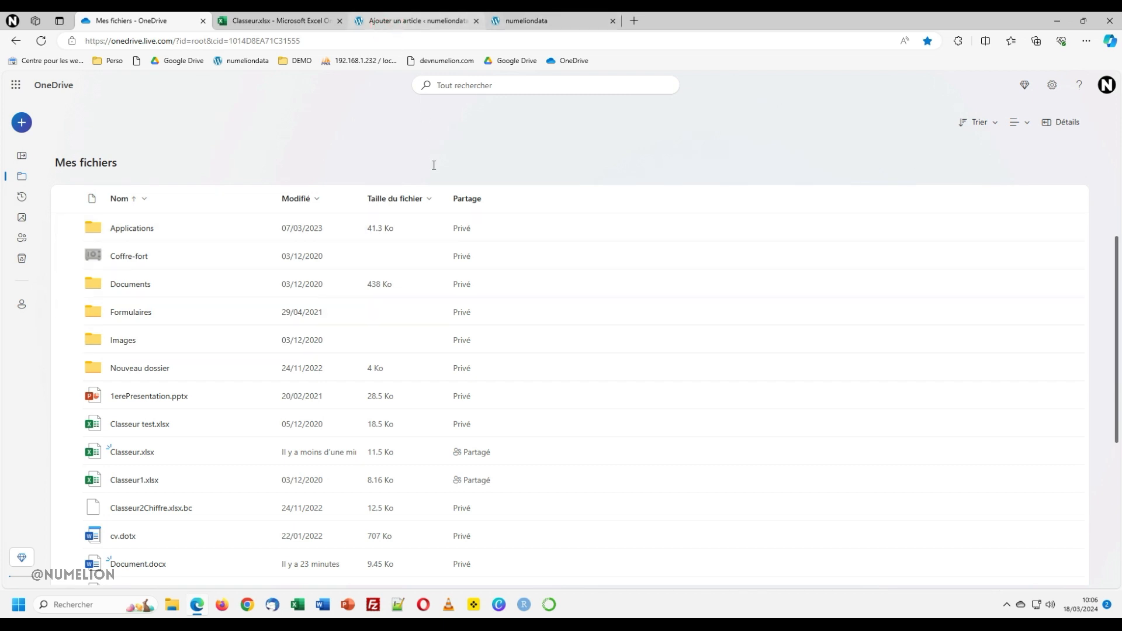
# Step: Look over the WordPress draft titled Tableau, then return to the Classeur.xlsx workbook via OneDrive
pyautogui.click(420, 21)
pyautogui.click(367, 208)
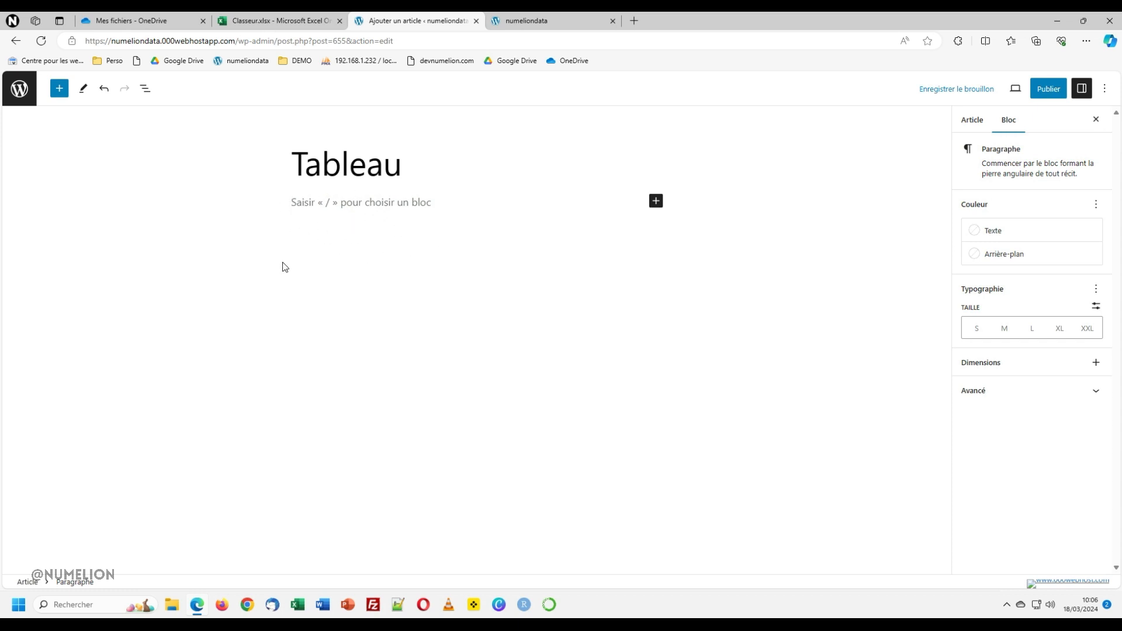
pyautogui.click(289, 21)
pyautogui.click(143, 21)
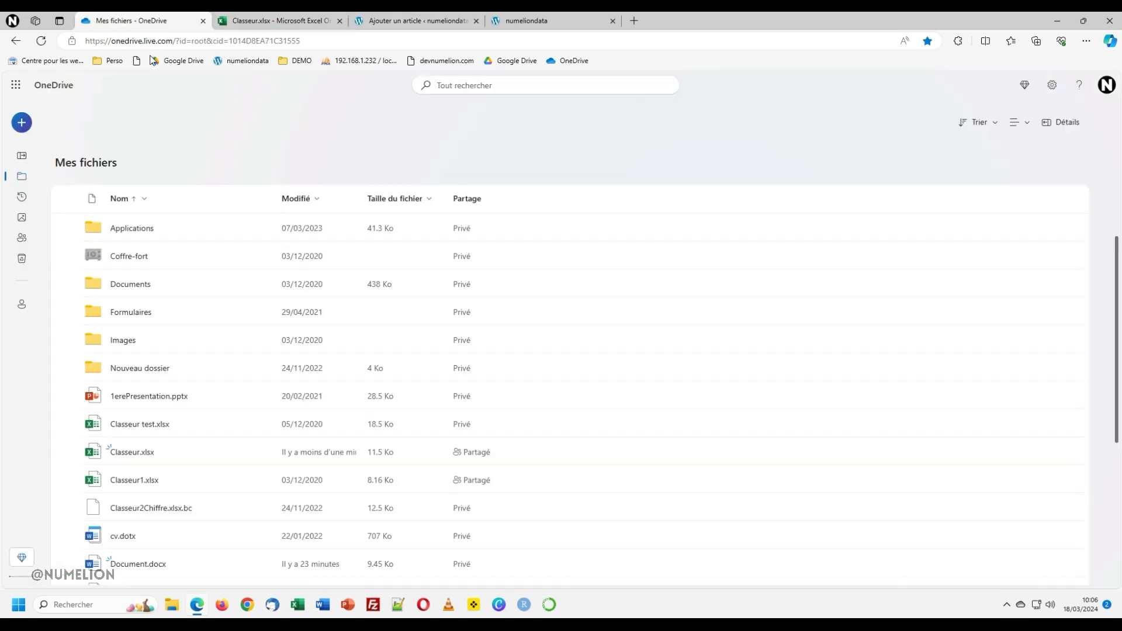
pyautogui.click(250, 27)
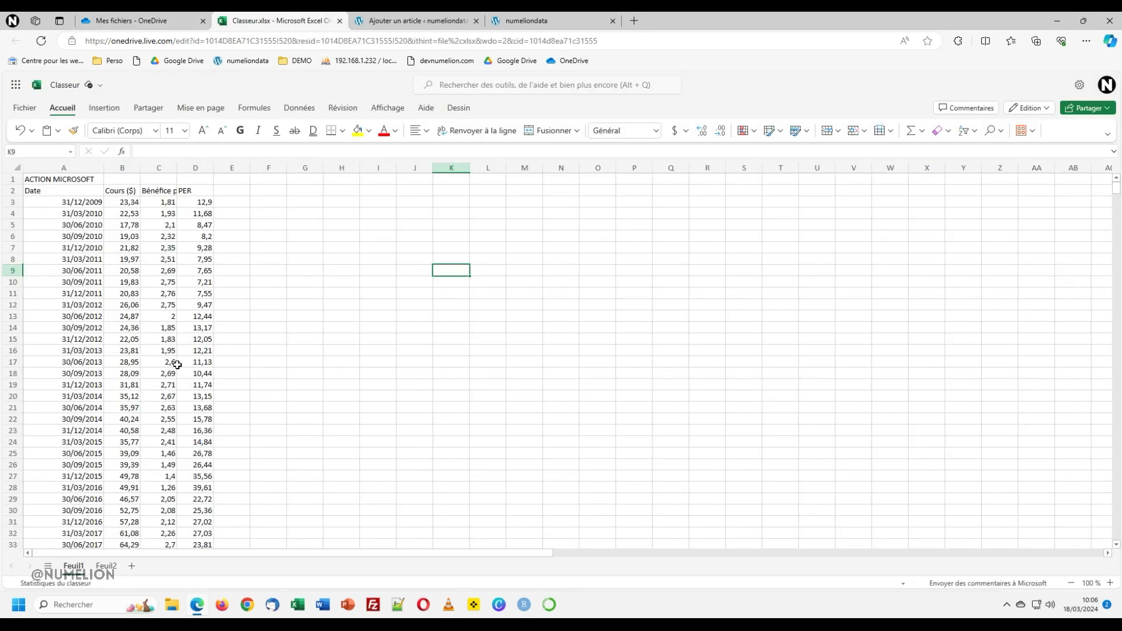
# Step: Select stock data columns A–D and view the Feuil2 and Feuil1 sheets
pyautogui.moveTo(63, 167); pyautogui.dragTo(199, 166)
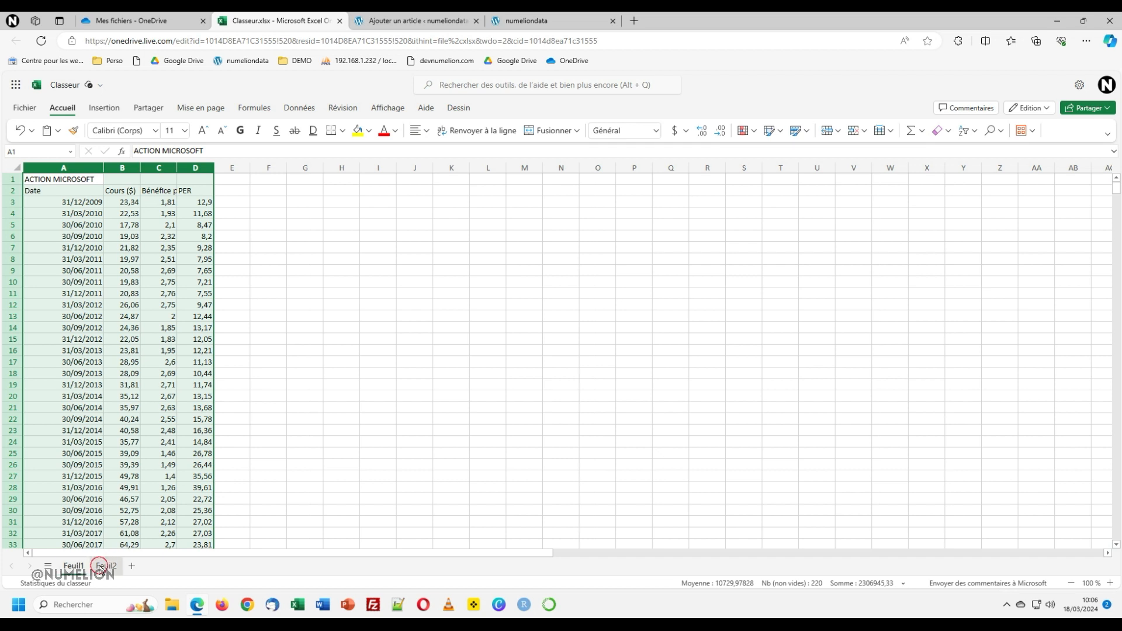
pyautogui.click(73, 566)
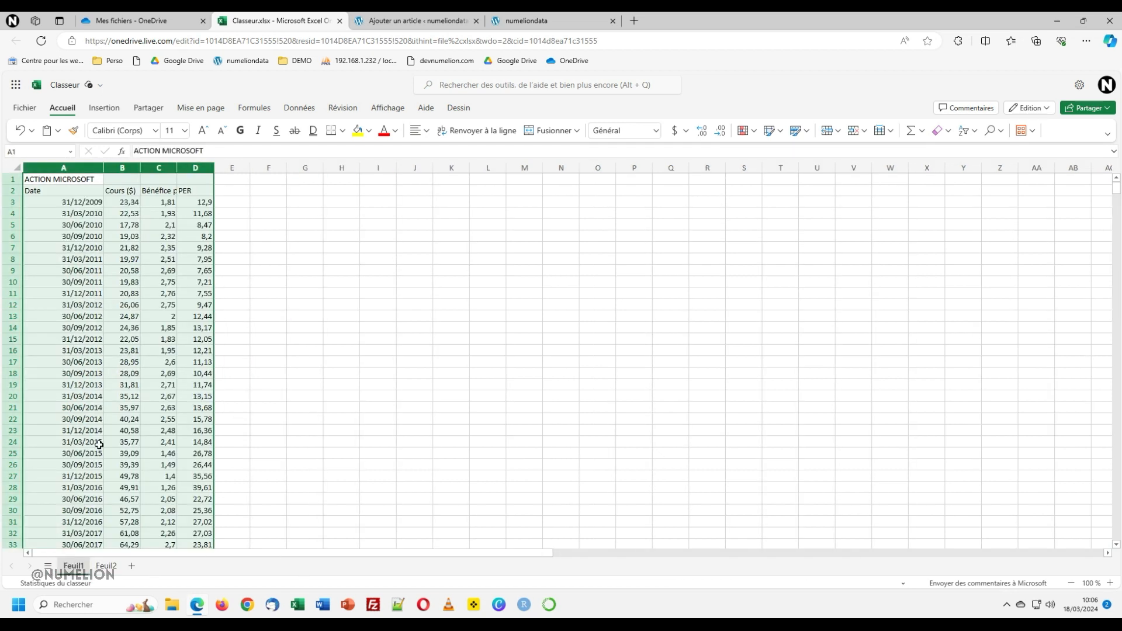
pyautogui.click(307, 247)
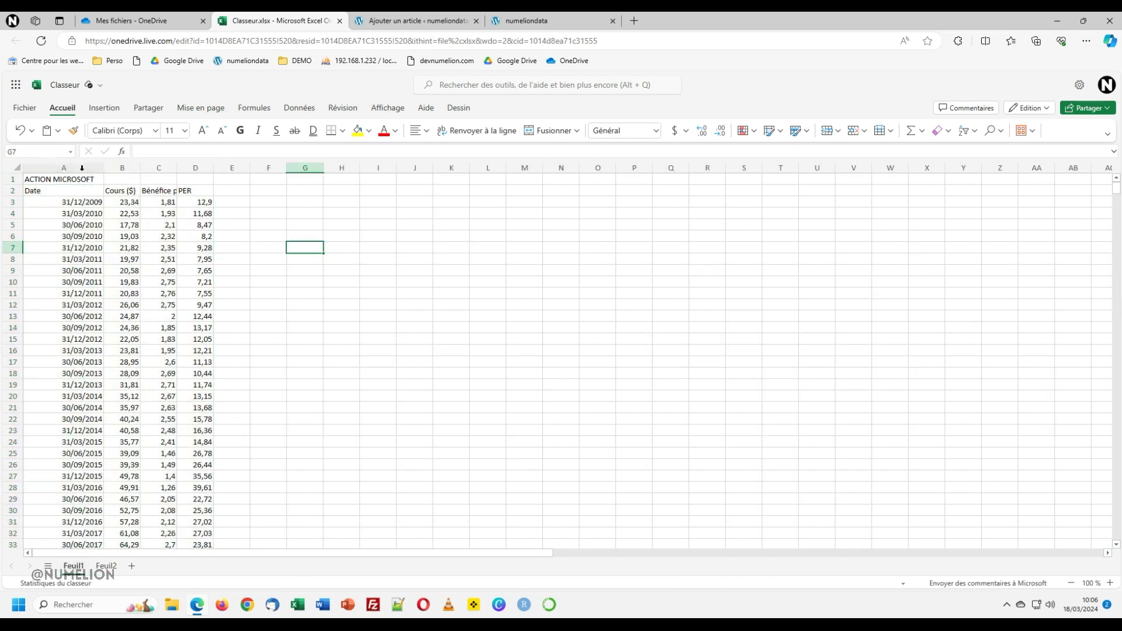
# Step: Glance at the WordPress draft, then bring up the workbook's Fichier options
pyautogui.click(414, 22)
pyautogui.click(295, 22)
pyautogui.click(37, 111)
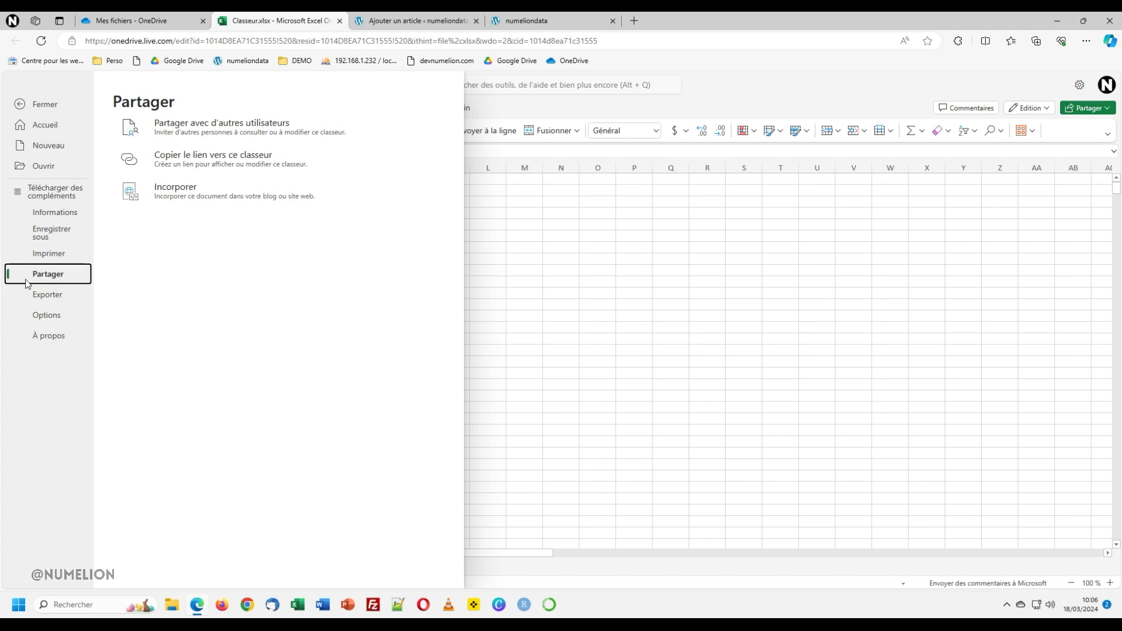
# Step: Reopen Fichier > Partager and choose Incorporer to get the workbook's embed settings
pyautogui.click(21, 103)
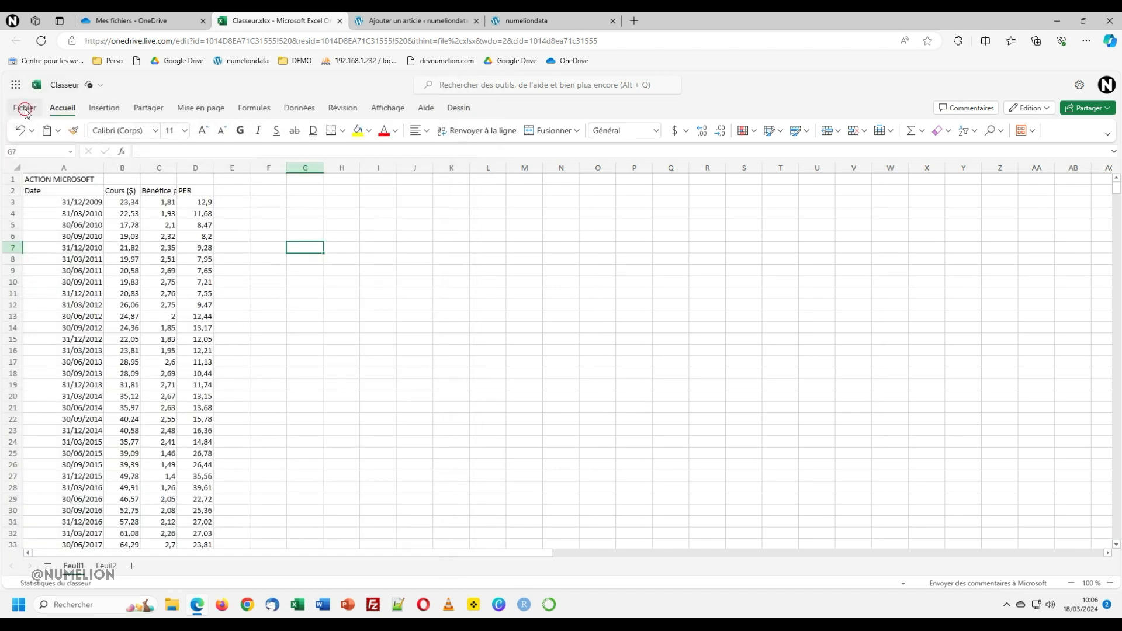
pyautogui.click(24, 108)
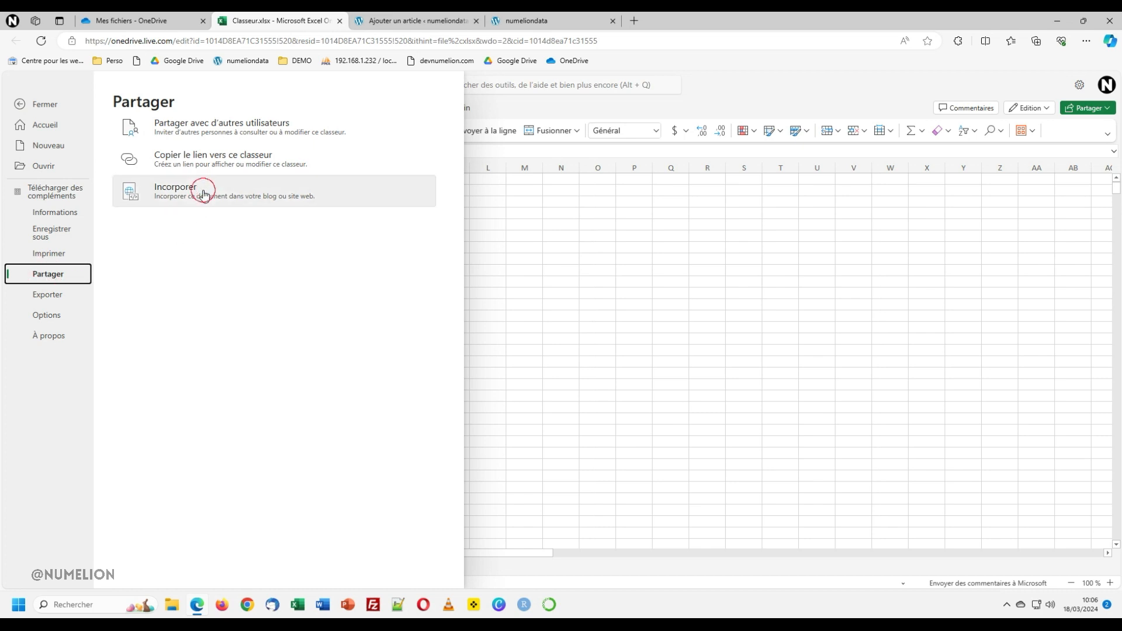
pyautogui.click(201, 191)
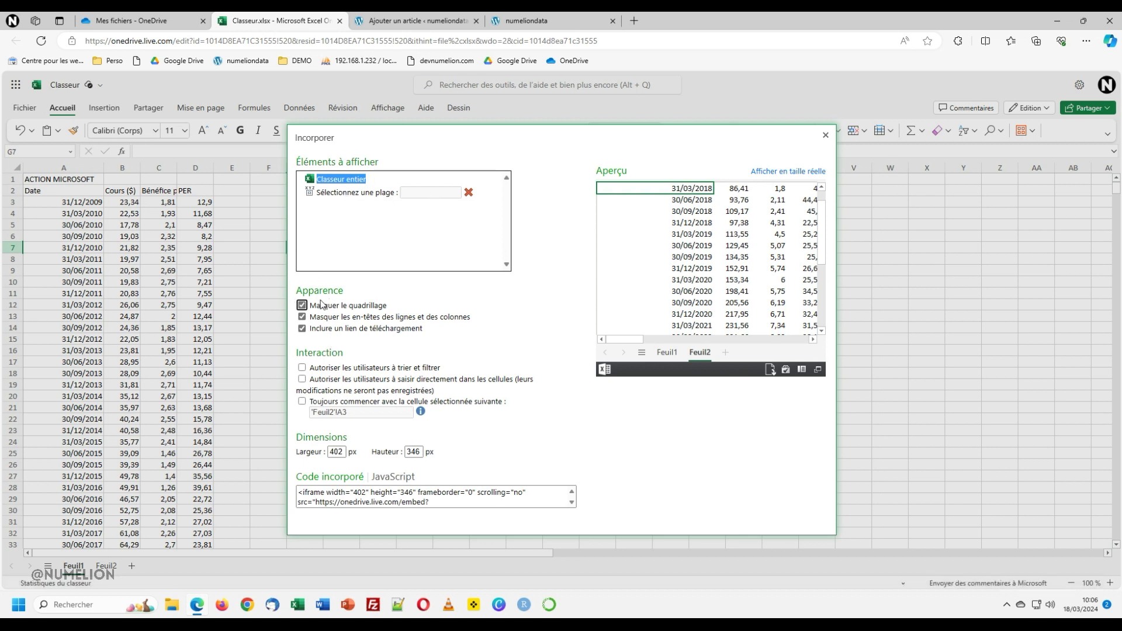
# Step: Hide gridlines, drop the download link, allow sorting and filtering, and set a starting cell
pyautogui.click(302, 305)
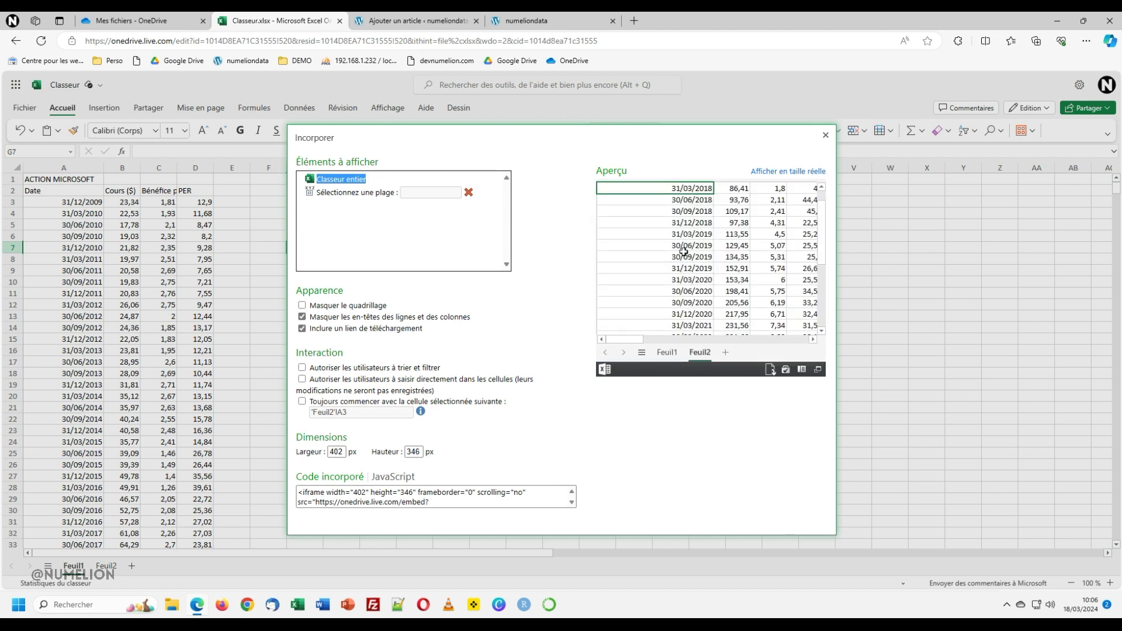
pyautogui.click(301, 305)
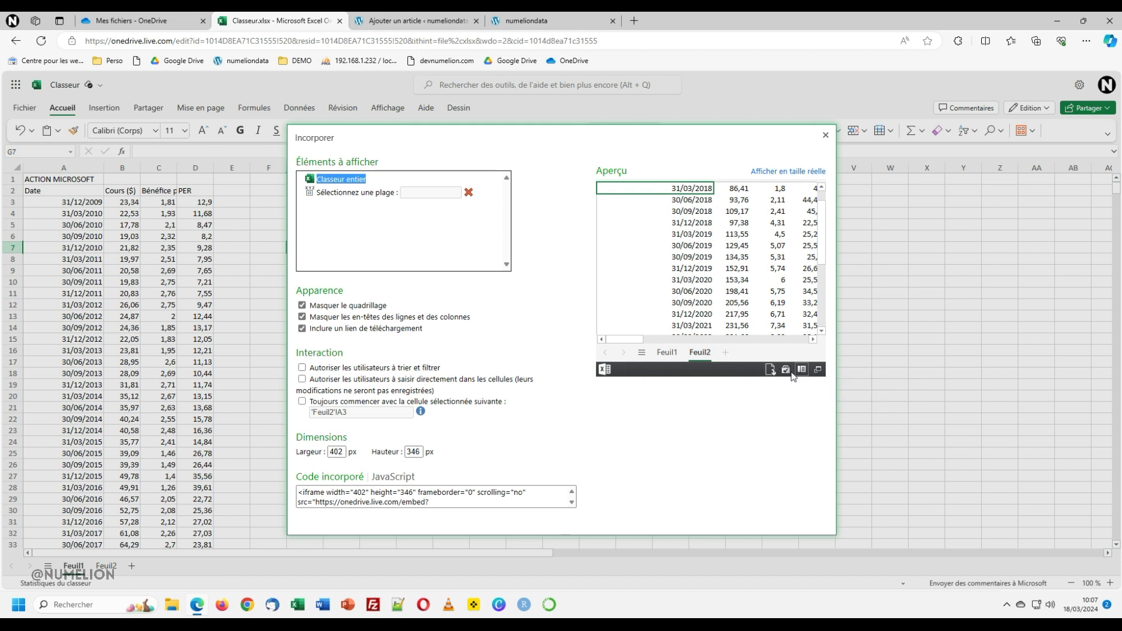
pyautogui.click(302, 329)
pyautogui.click(386, 368)
pyautogui.scroll(-3, 701, 245)
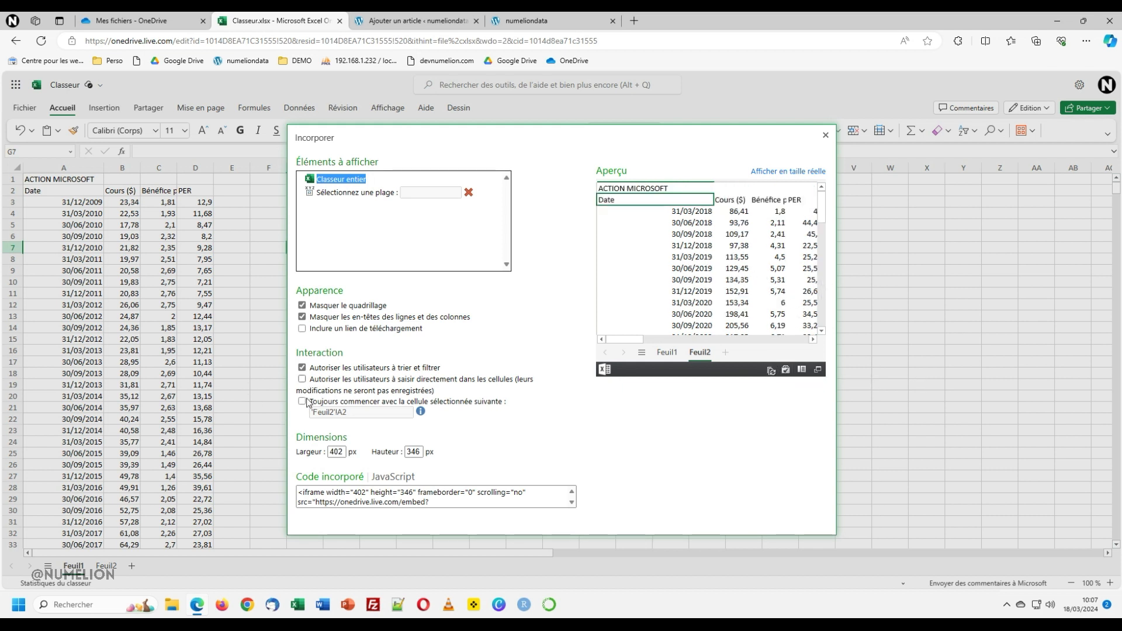
pyautogui.click(306, 402)
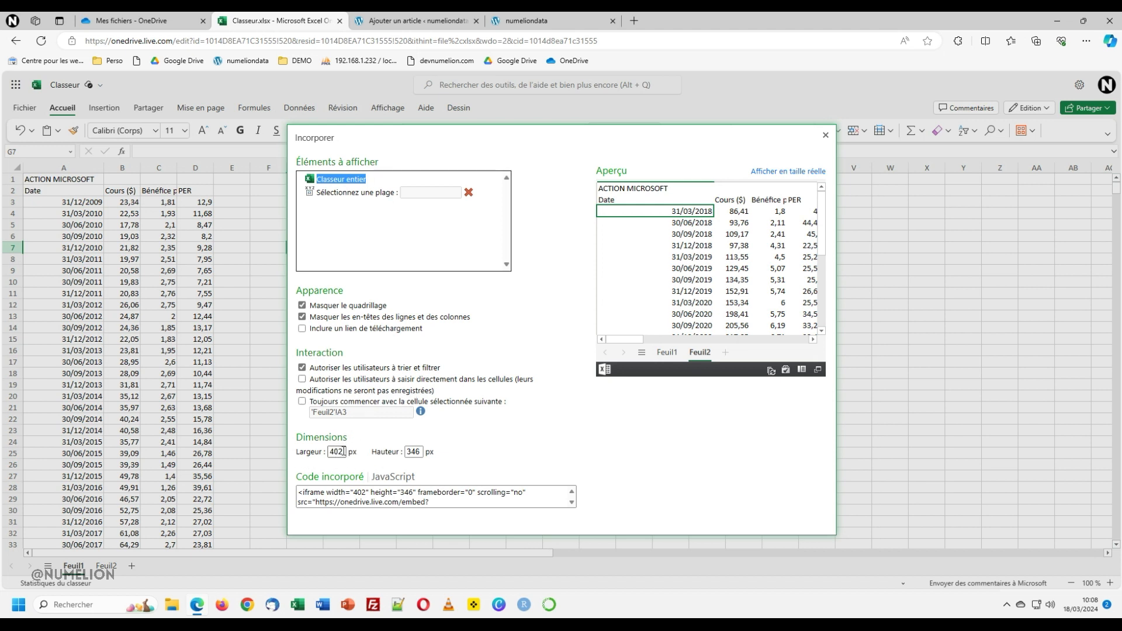
# Step: Resize the embedded workbook to 500 × 700 px
pyautogui.doubleClick(340, 452)
pyautogui.write('500')
pyautogui.doubleClick(414, 451)
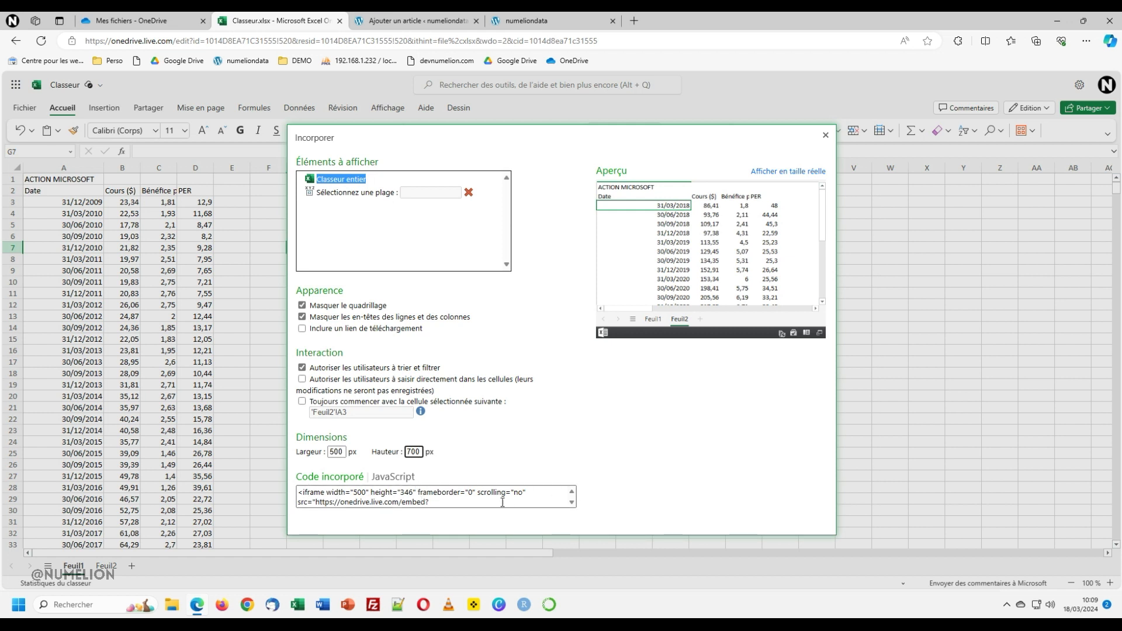
# Step: Copy the iframe embed code and return to the WordPress Tableau draft
pyautogui.click(479, 503)
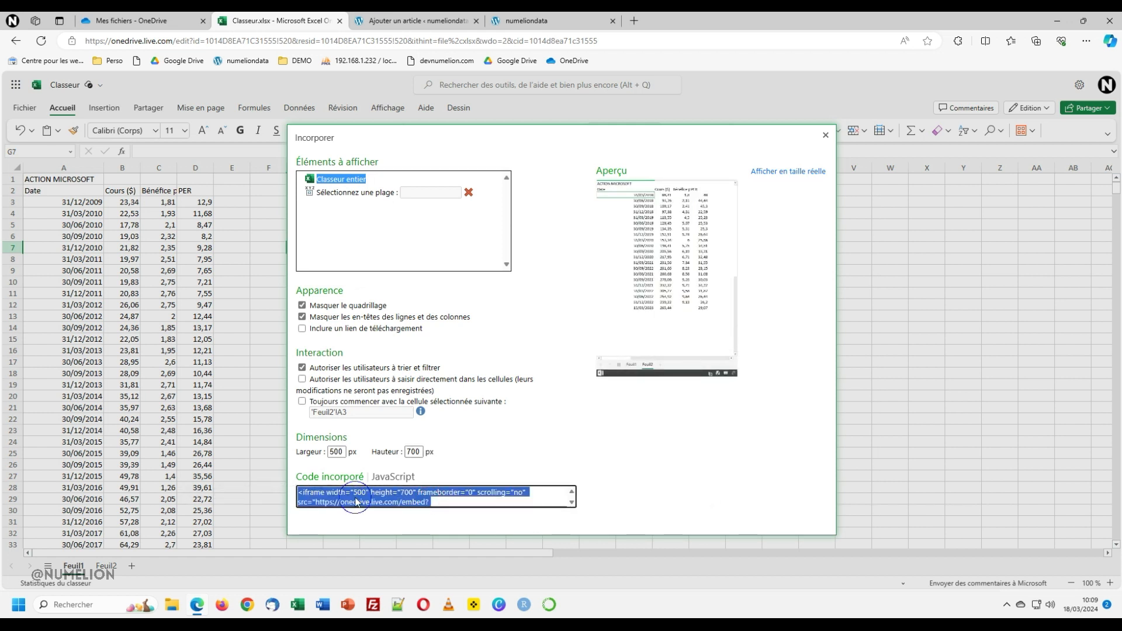
pyautogui.rightClick(357, 500)
pyautogui.click(387, 299)
pyautogui.click(440, 21)
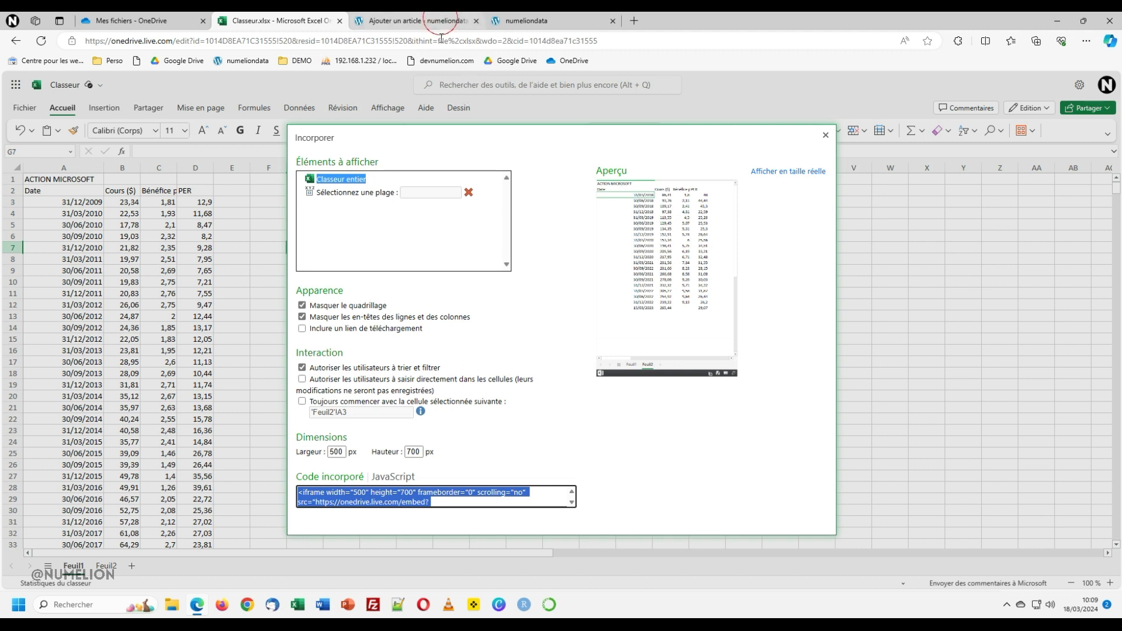
pyautogui.rightClick(354, 202)
# Step: Insert a Custom HTML block with /html and paste the iframe embed code into it
pyautogui.click(349, 202)
pyautogui.write('/')
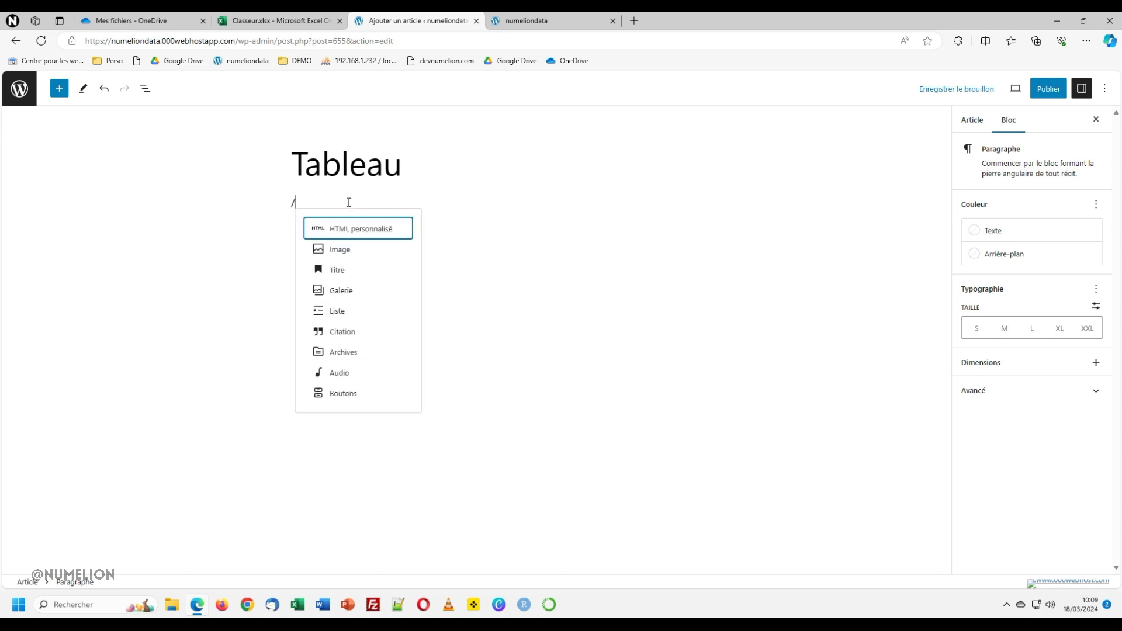
pyautogui.write('html')
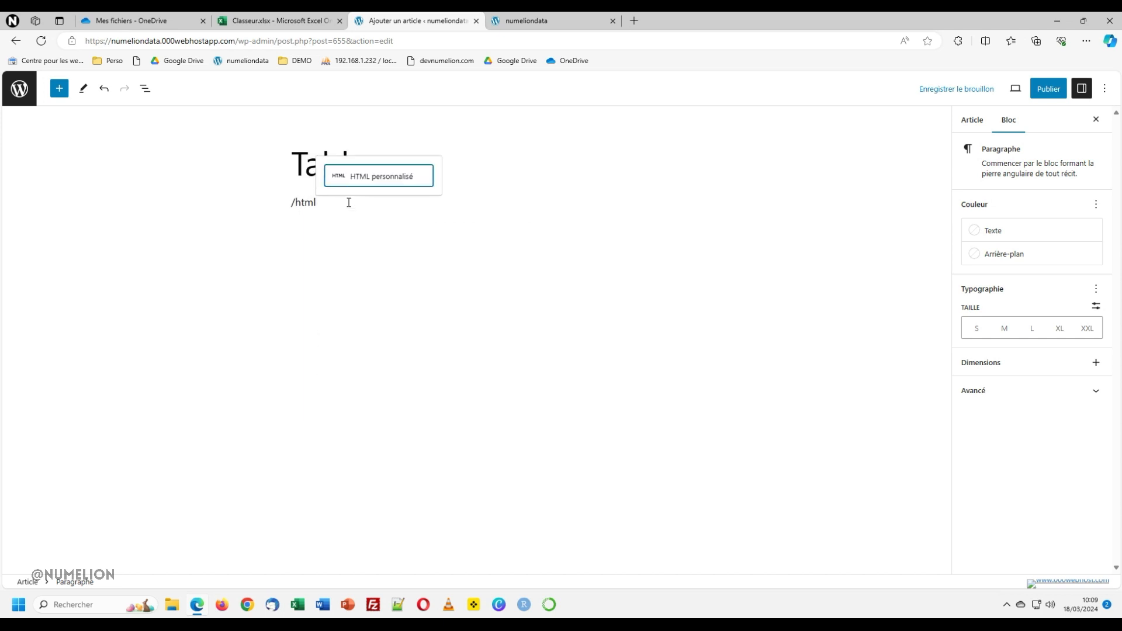
pyautogui.press('Return')
pyautogui.write('<iframe width="500" height="700" frameborder="0" scrolling="no" src="https://onedrive.live.com/embed?resid=1014D8EA71C31555%21520&authkey=%21AD7AgPE185NX9S4&em=2&wdHideGridlines=True&wdHideHeaders=True&wdInConfigurator=True&wdInConfigurator=True"></iframe>')
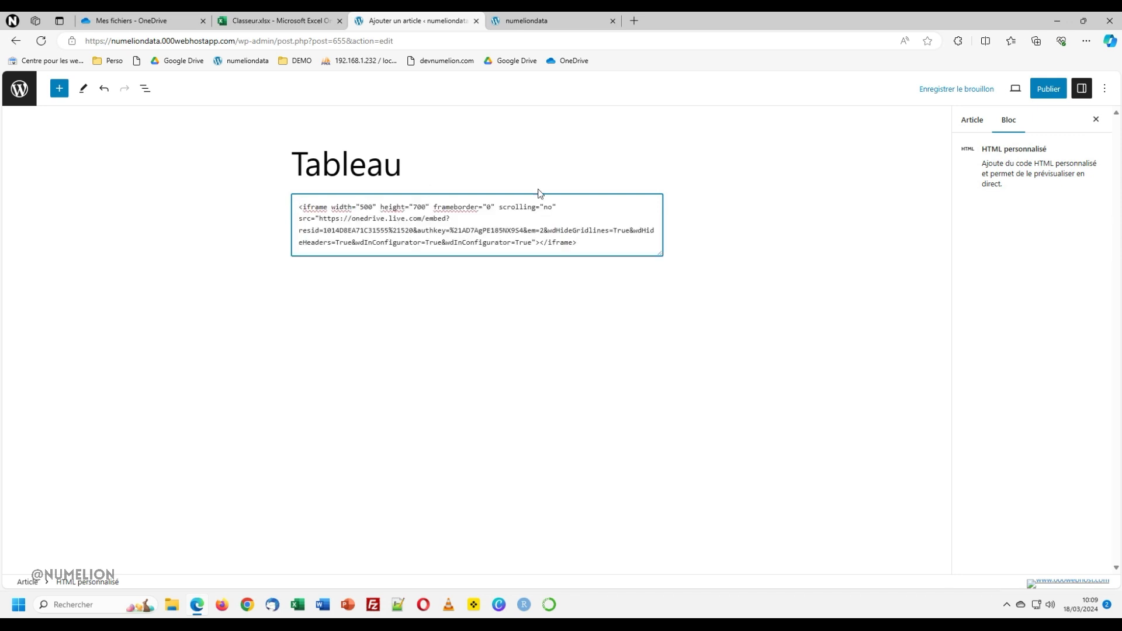
# Step: Save the Tableau post as a draft and preview it in a new tab
pyautogui.click(973, 93)
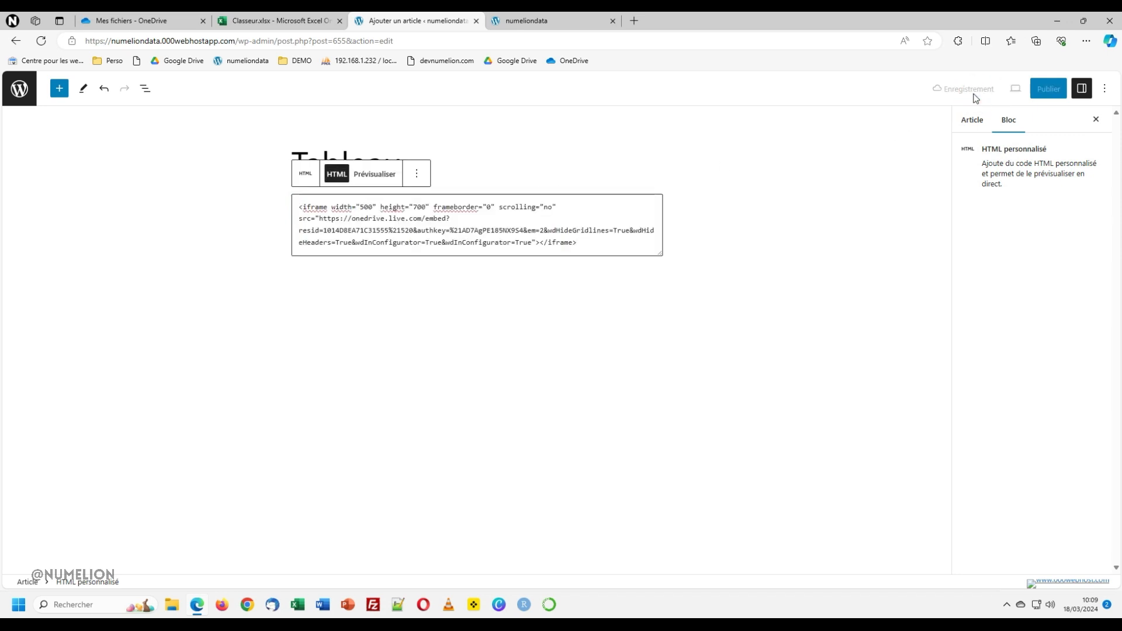
pyautogui.click(1015, 89)
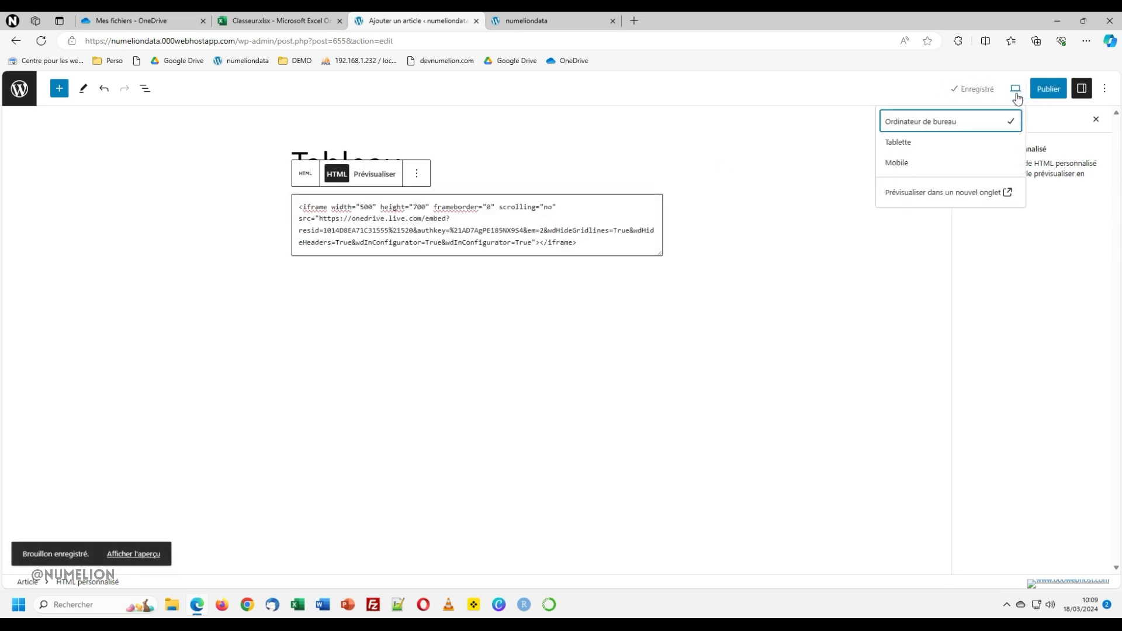
pyautogui.click(927, 190)
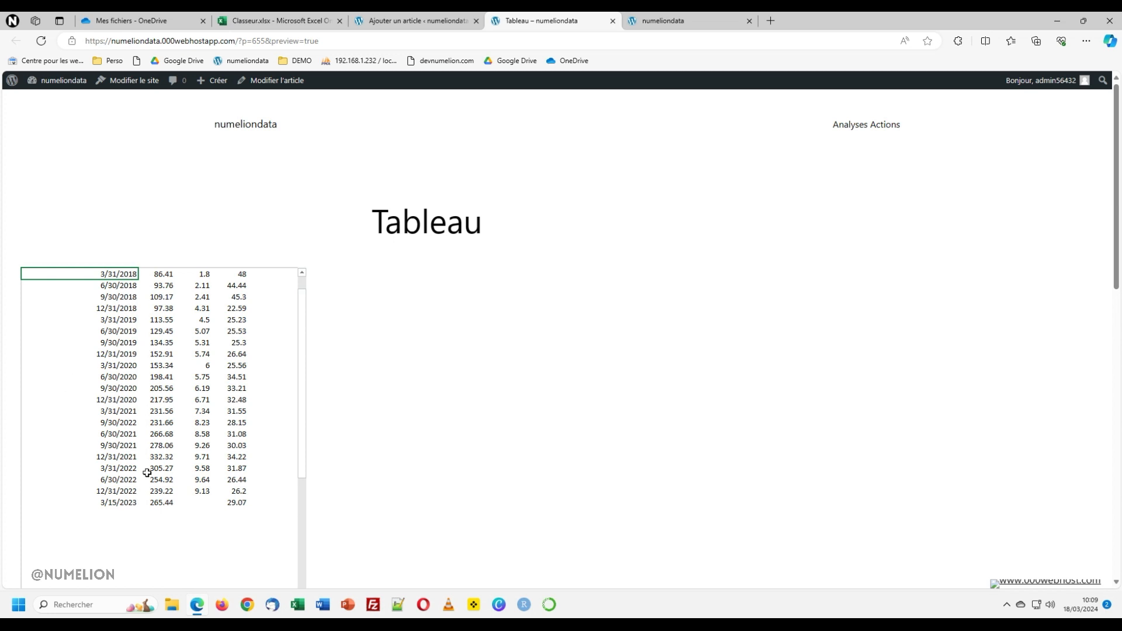
# Step: Scroll the preview and switch the embedded workbook between Feuil2 and Feuil1 twice
pyautogui.scroll(-3, 144, 364)
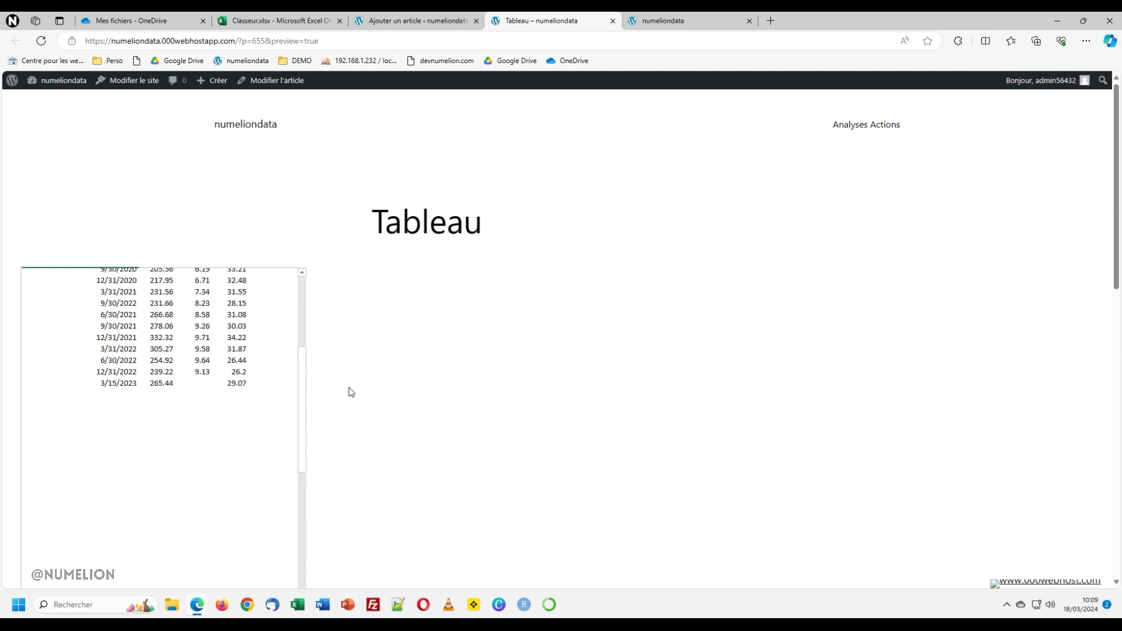
pyautogui.scroll(-2, 362, 403)
pyautogui.scroll(-2, 350, 390)
pyautogui.scroll(2, 345, 388)
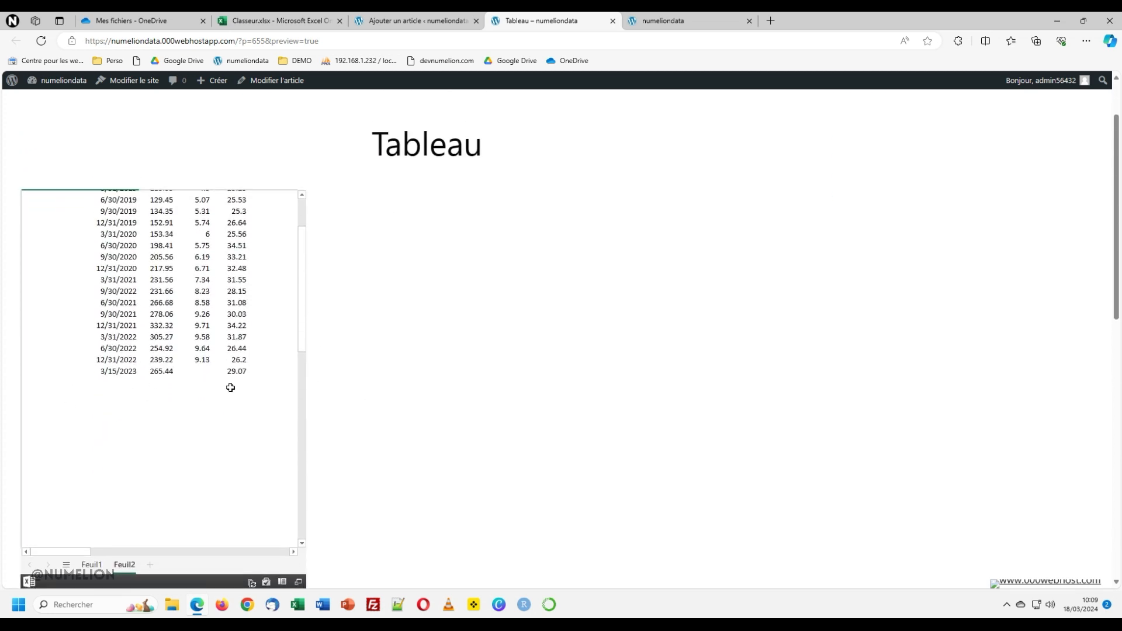
pyautogui.scroll(3, 216, 374)
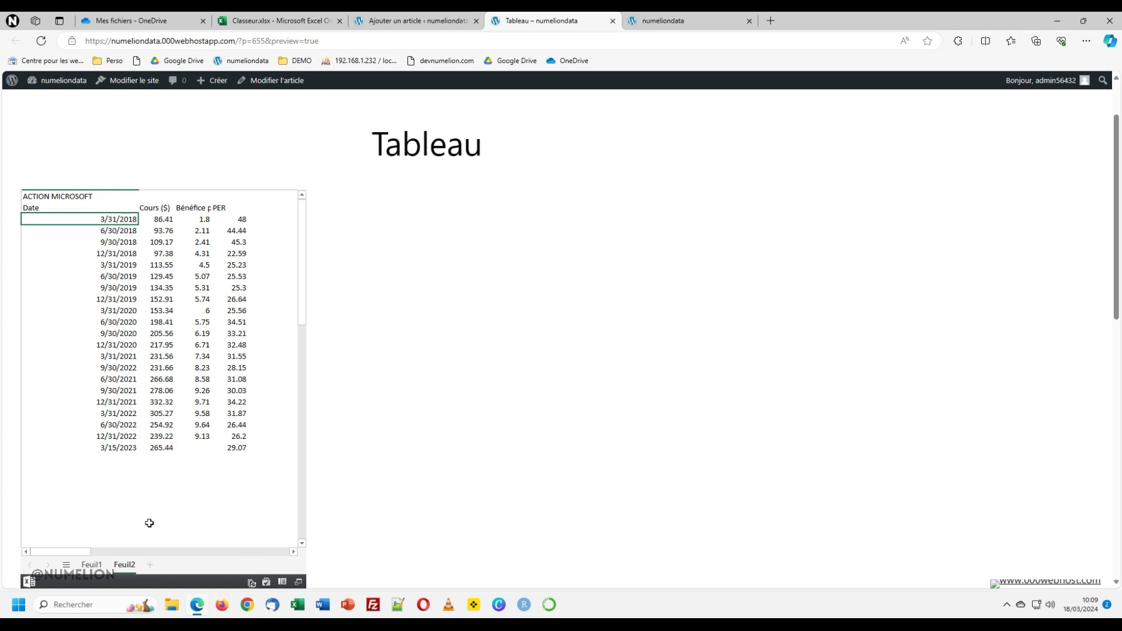
pyautogui.click(123, 564)
pyautogui.click(92, 564)
pyautogui.click(124, 564)
pyautogui.click(91, 564)
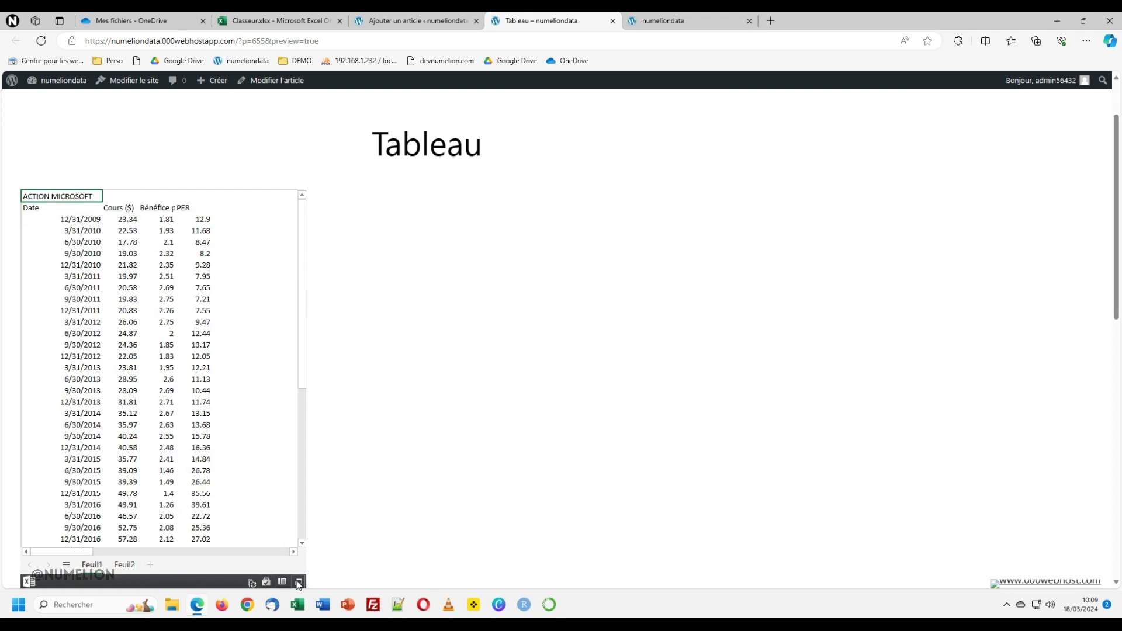
# Step: Select the Cours ($) and PER headers and a data block, then check the dates' sort options
pyautogui.click(111, 208)
pyautogui.click(190, 208)
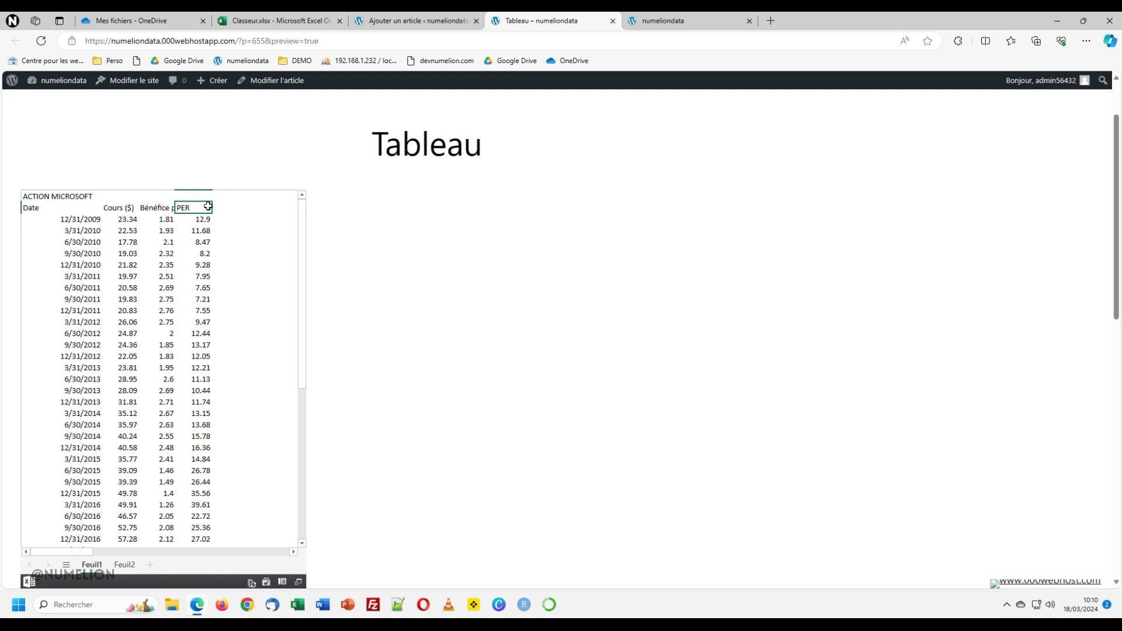
pyautogui.moveTo(98, 216)
pyautogui.mouseDown()
pyautogui.moveTo(37, 208)
pyautogui.moveTo(165, 362)
pyautogui.moveTo(200, 526)
pyautogui.moveTo(156, 269)
pyautogui.mouseUp()
pyautogui.scroll(1, 156, 270)
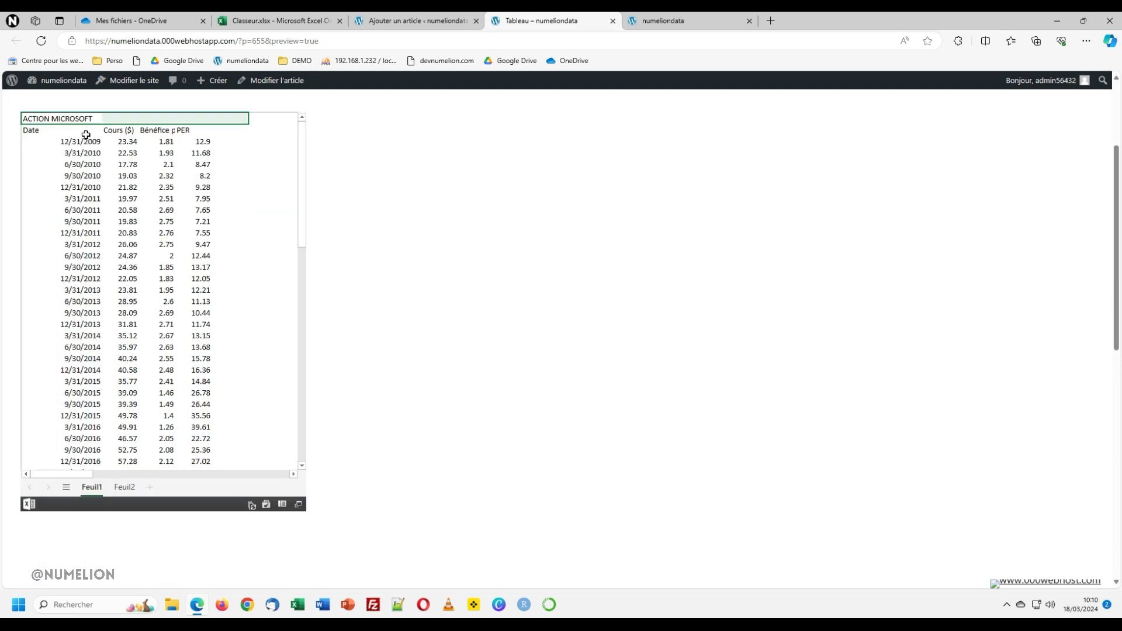
pyautogui.scroll(2, 86, 135)
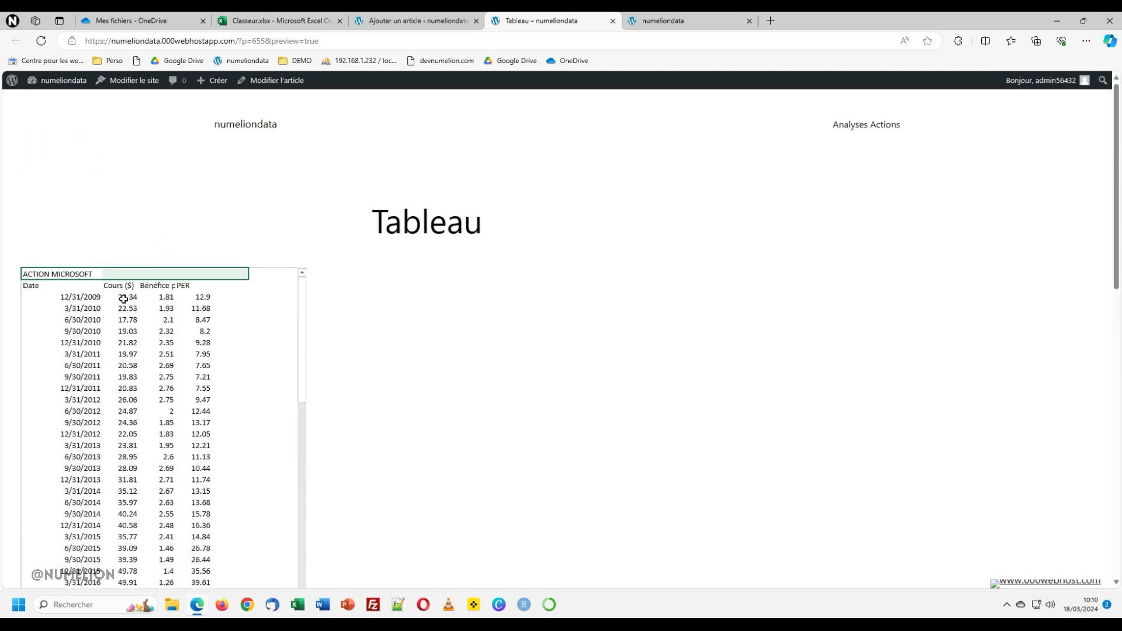
pyautogui.rightClick(68, 296)
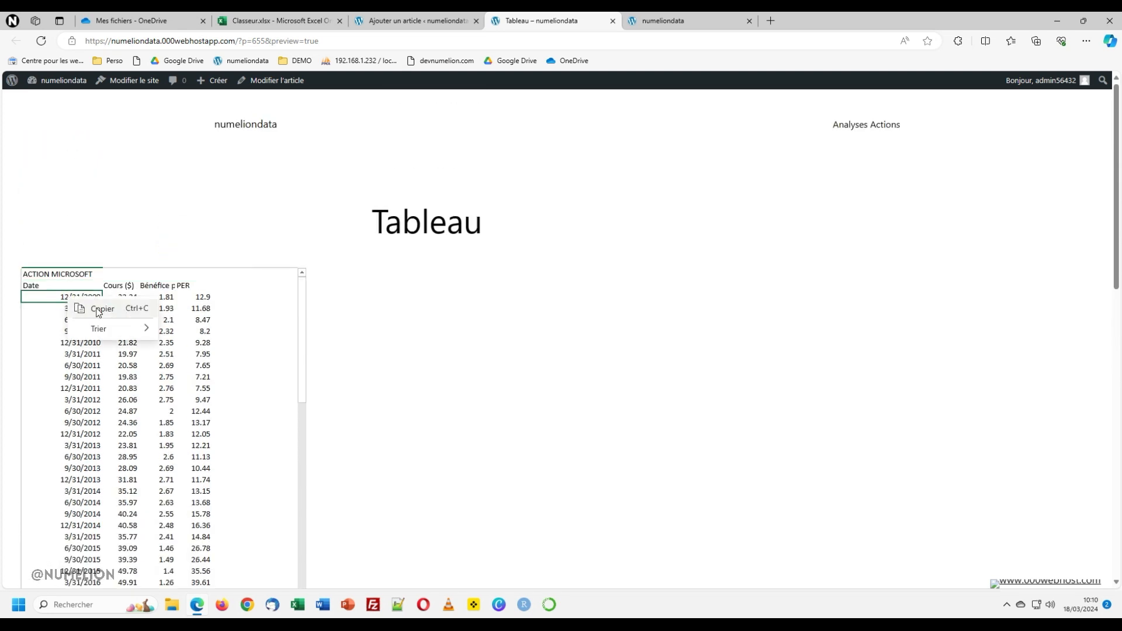
pyautogui.moveTo(96, 328)
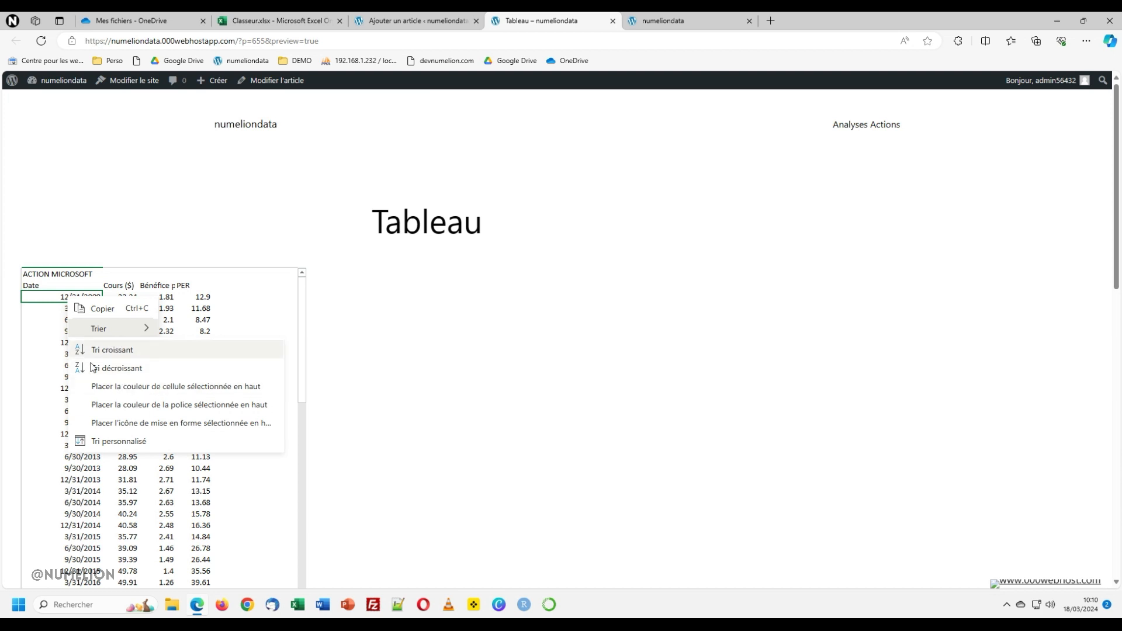
pyautogui.click(272, 294)
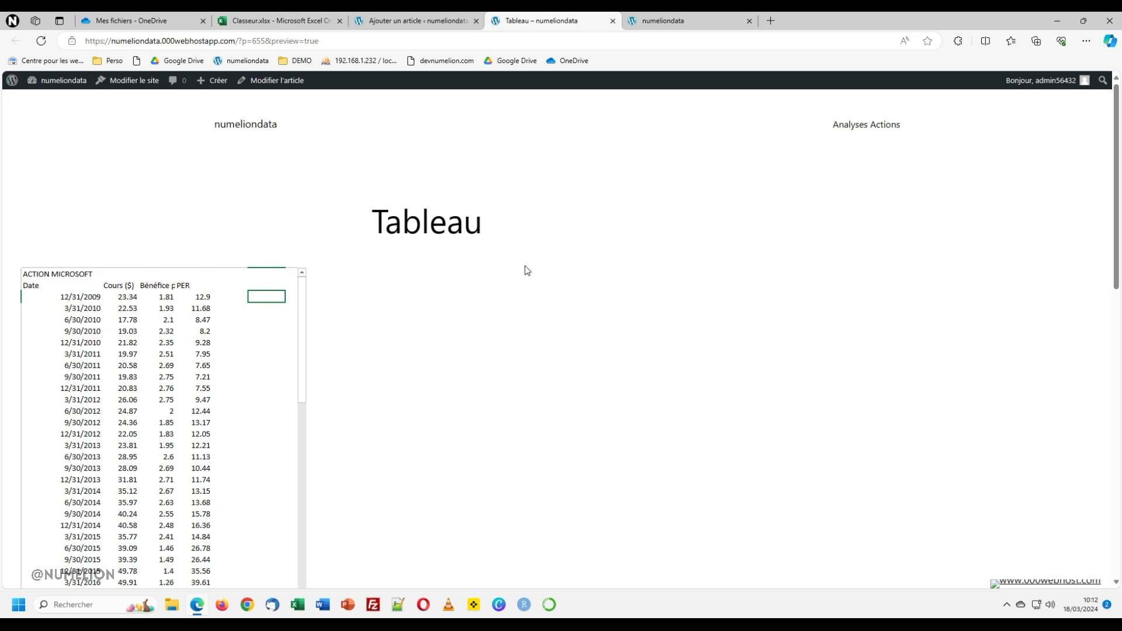